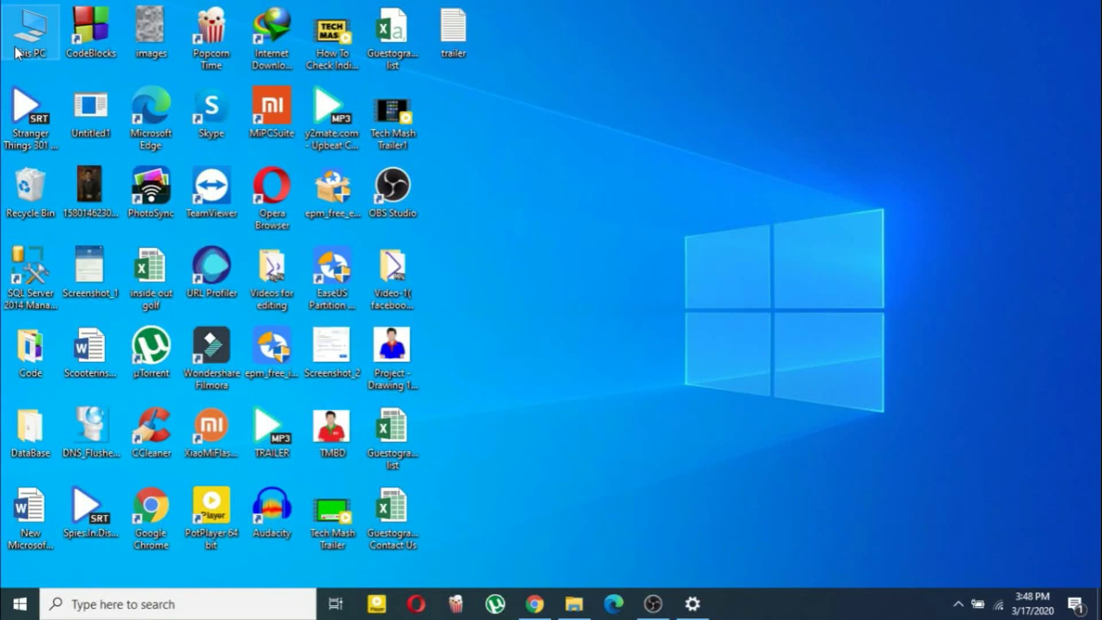
Open This PC maximized and select USB Drive (I:), which shows only 1.04 GB
{"action": "double_click", "coordinate": [16, 34]}
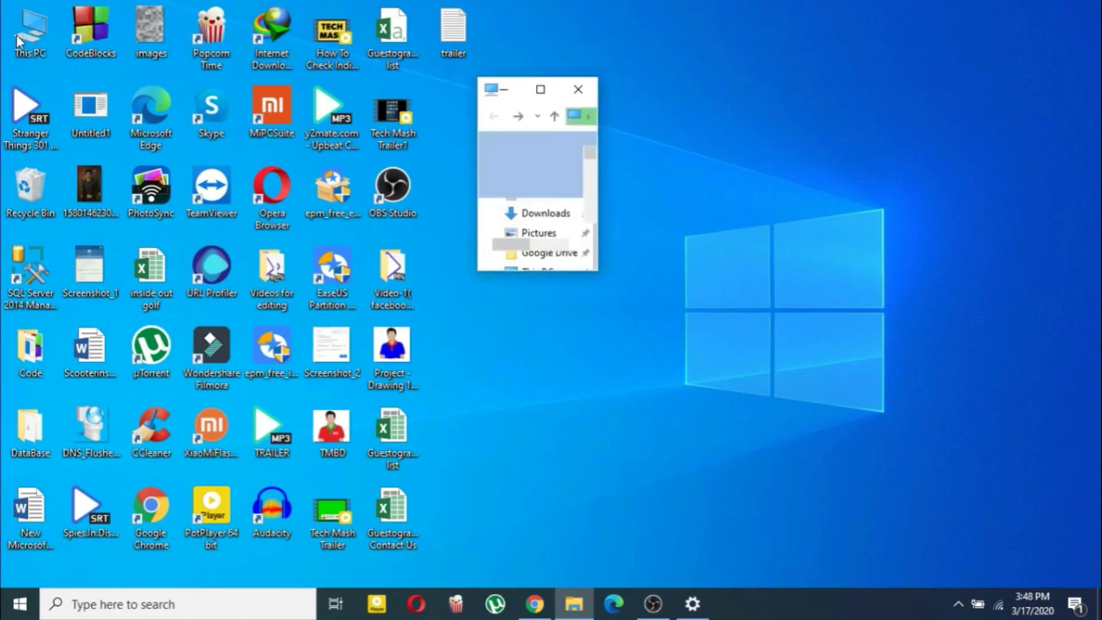
{"action": "left_click", "coordinate": [557, 101]}
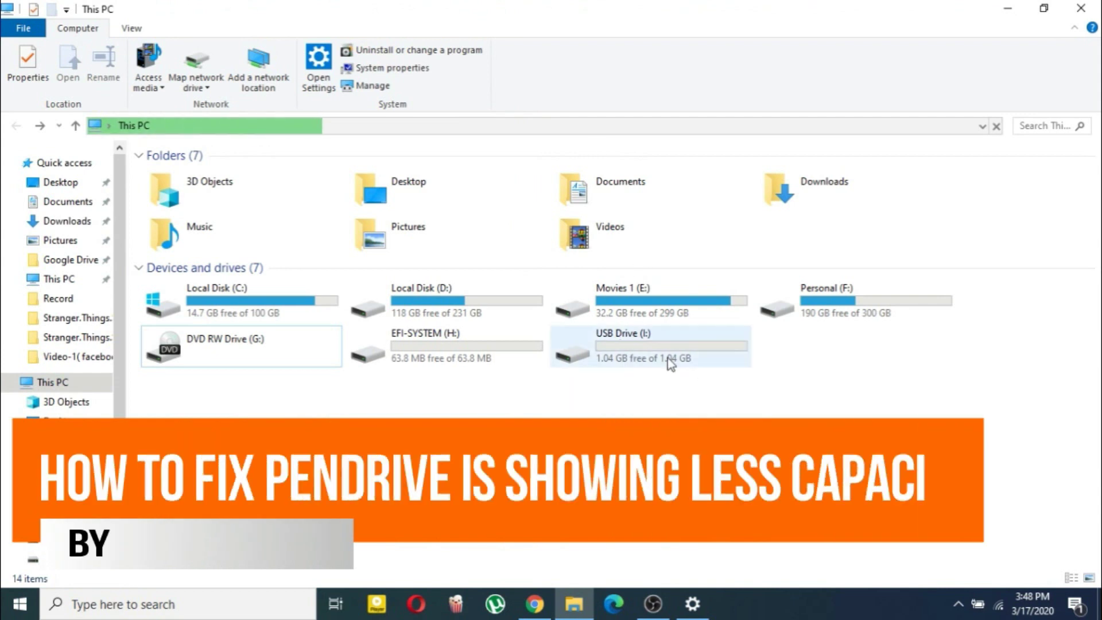
{"action": "left_click", "coordinate": [639, 362]}
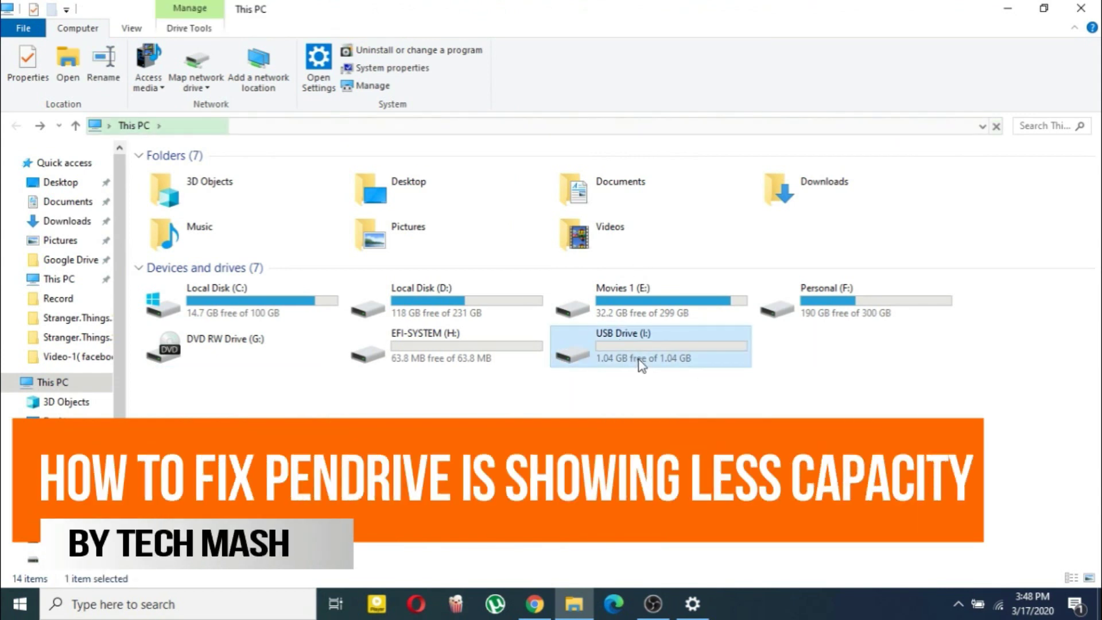
{"action": "right_click", "coordinate": [643, 362]}
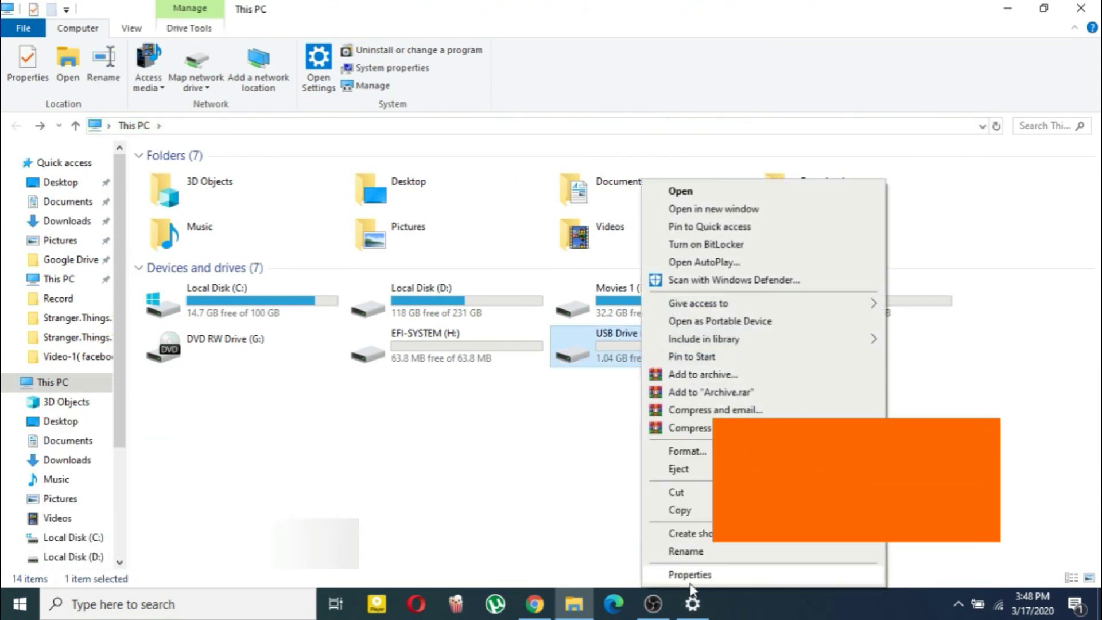
{"action": "left_click", "coordinate": [692, 576]}
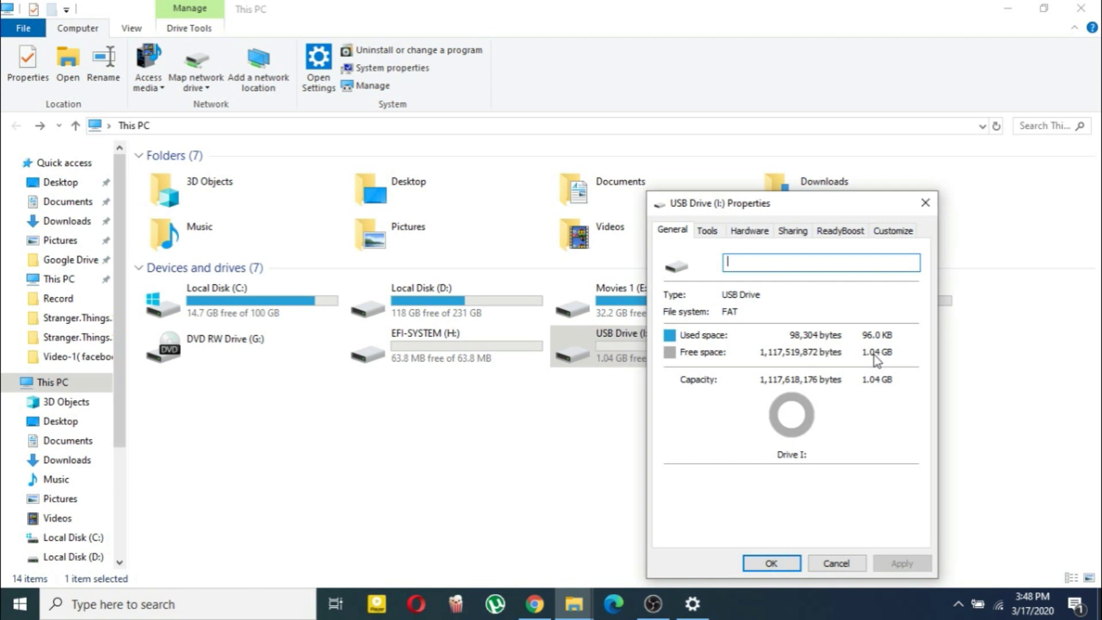
{"action": "left_click", "coordinate": [707, 231]}
{"action": "left_click", "coordinate": [671, 233]}
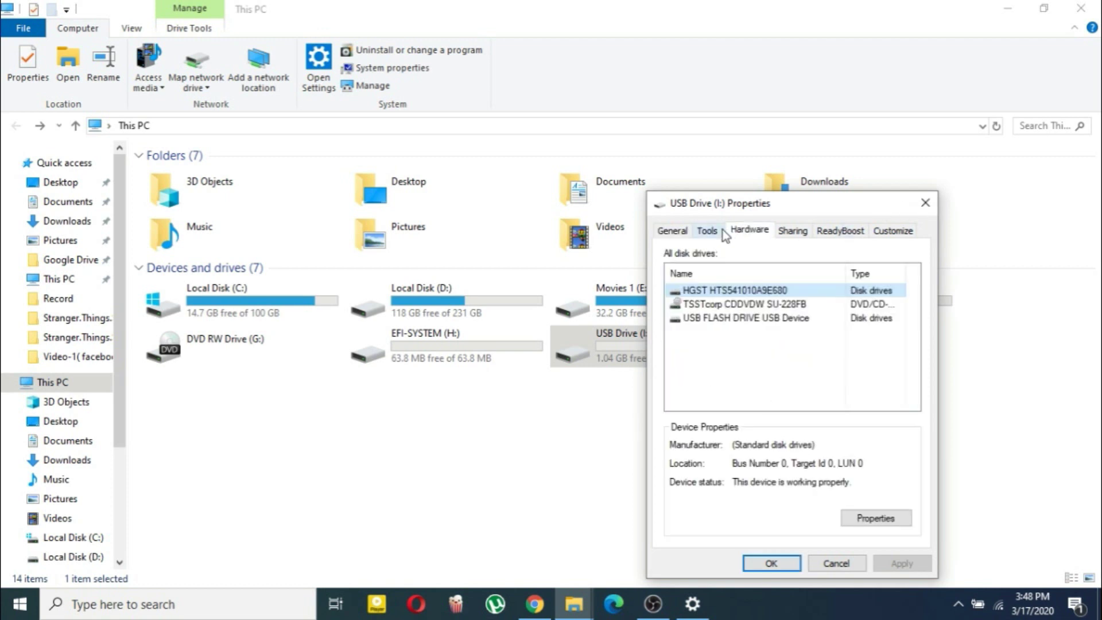
{"action": "left_click", "coordinate": [661, 236]}
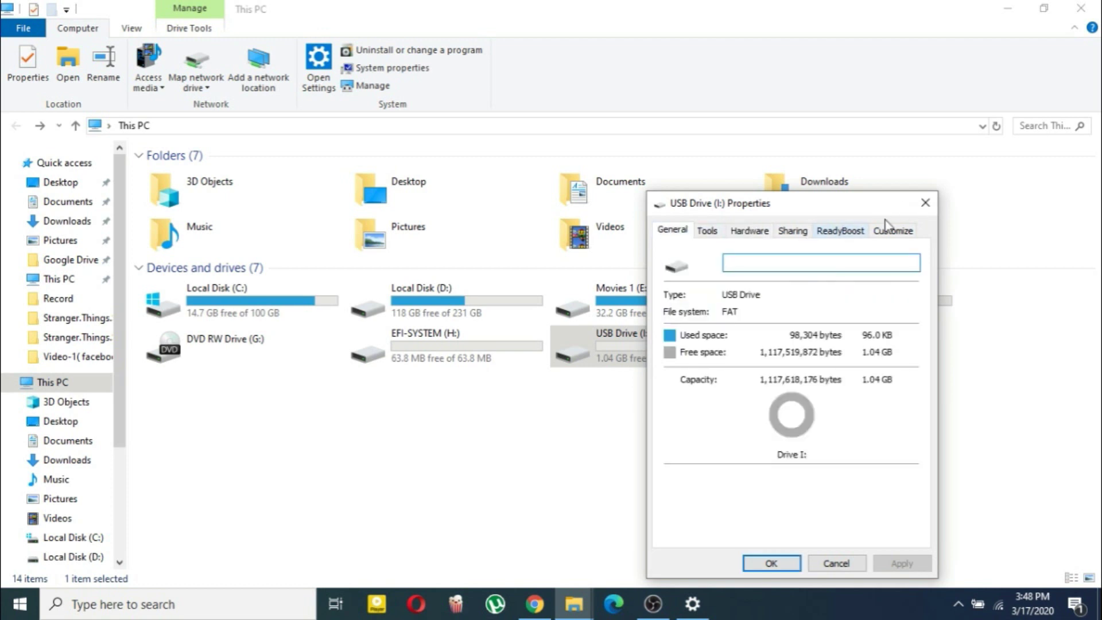
{"action": "left_click", "coordinate": [923, 204]}
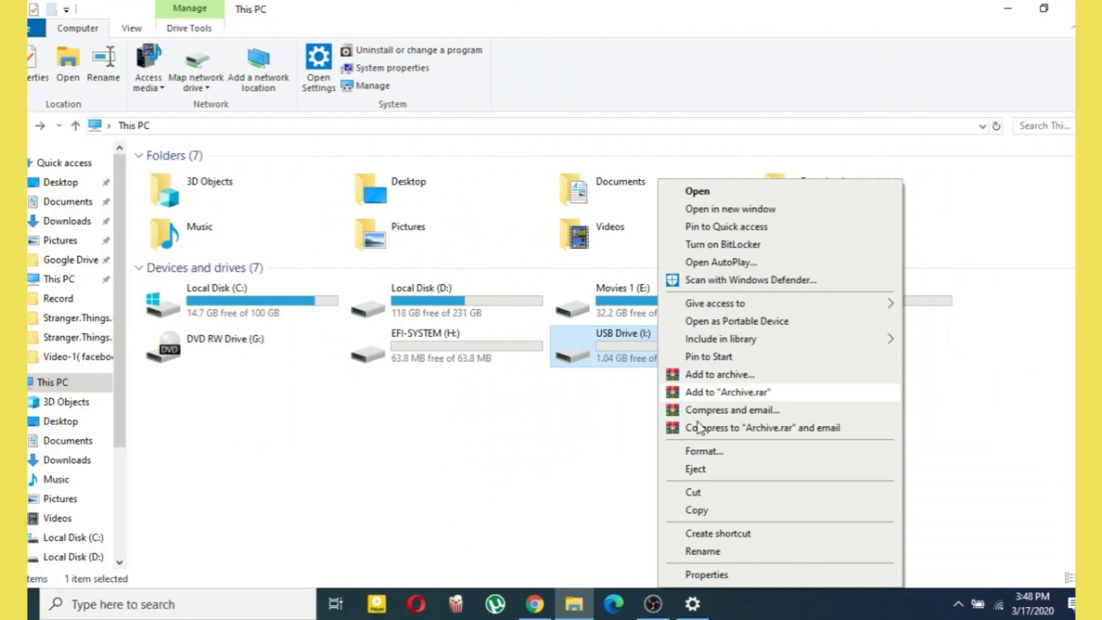
Quick-format USB Drive (I:) as FAT, confirming the data-erase and in-use warnings
{"action": "left_click", "coordinate": [720, 460]}
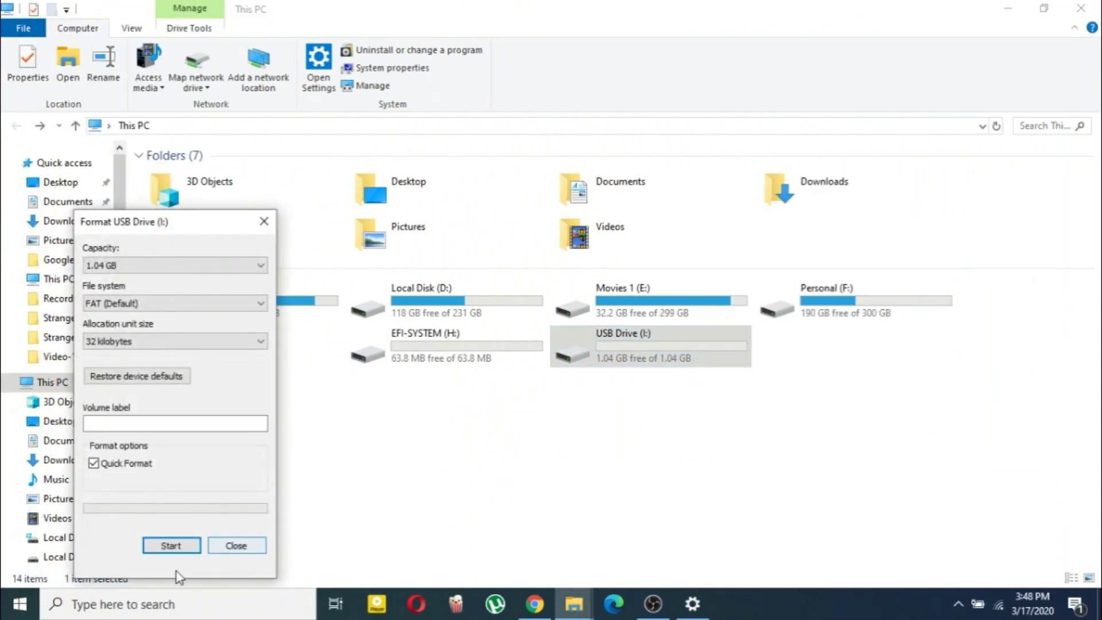
{"action": "left_click", "coordinate": [159, 549]}
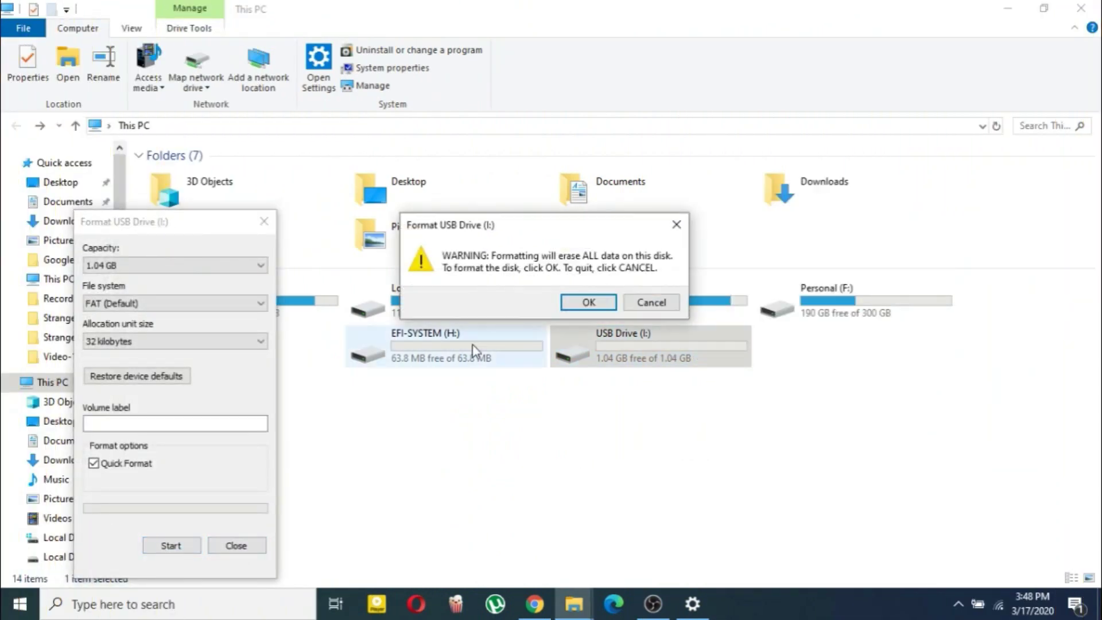
{"action": "left_click", "coordinate": [591, 304]}
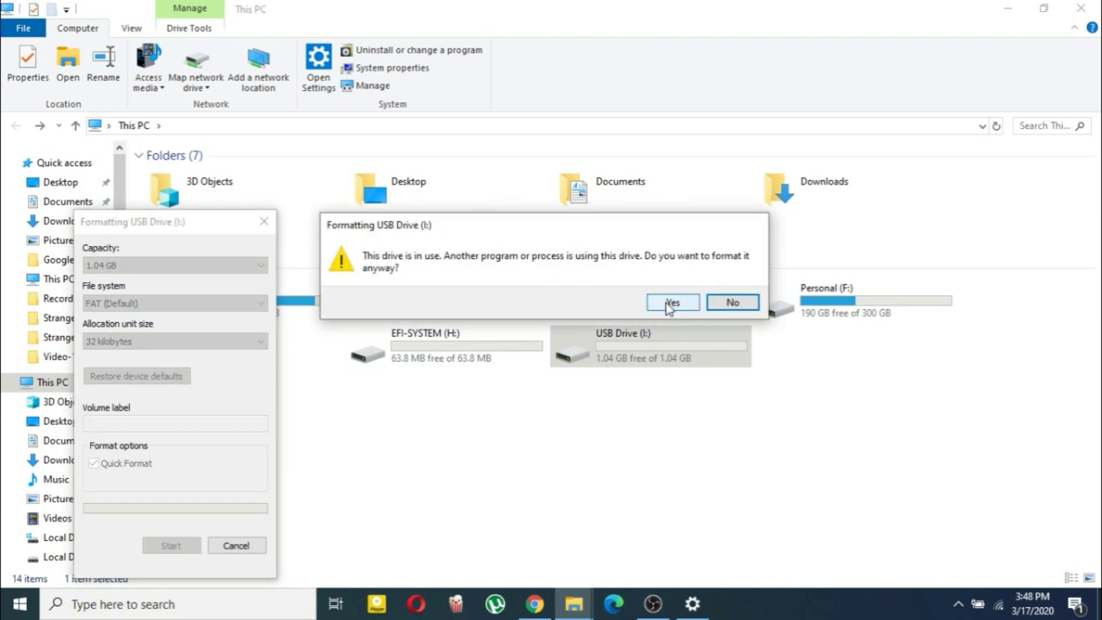
{"action": "left_click", "coordinate": [670, 305]}
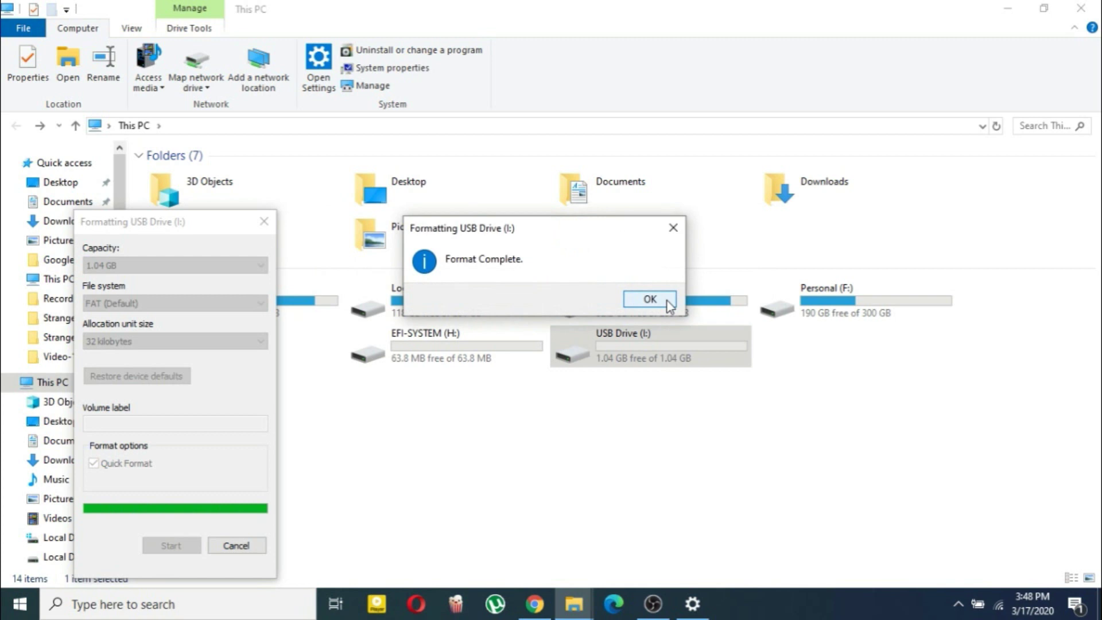
{"action": "left_click", "coordinate": [650, 299]}
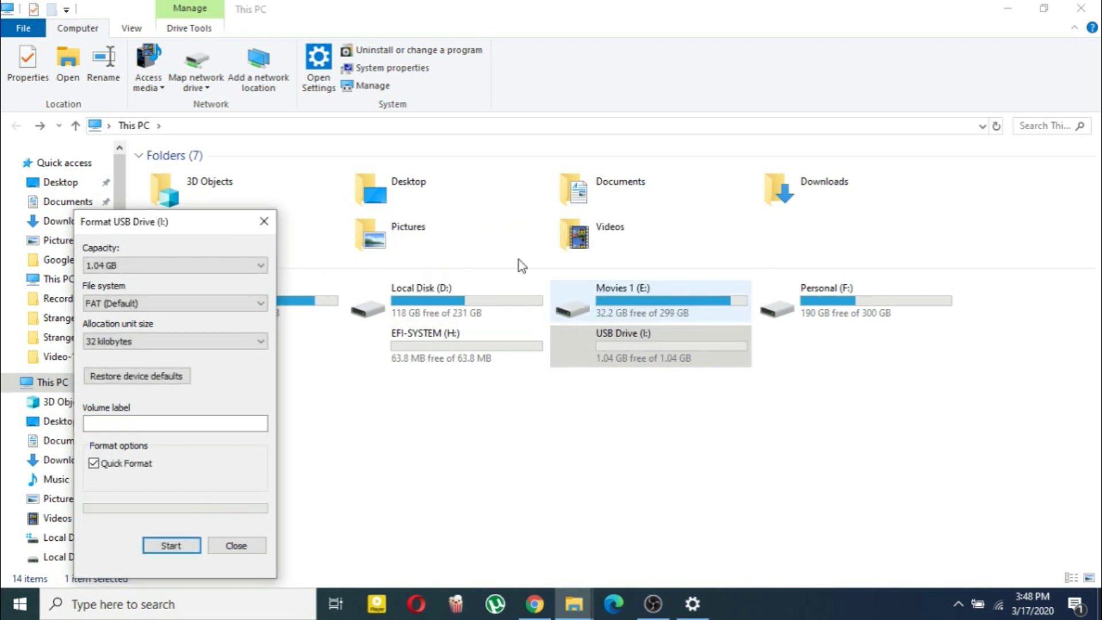
Close the Format dialog, deselect the USB drive and close This PC
{"action": "left_click", "coordinate": [265, 222]}
{"action": "left_click", "coordinate": [609, 436]}
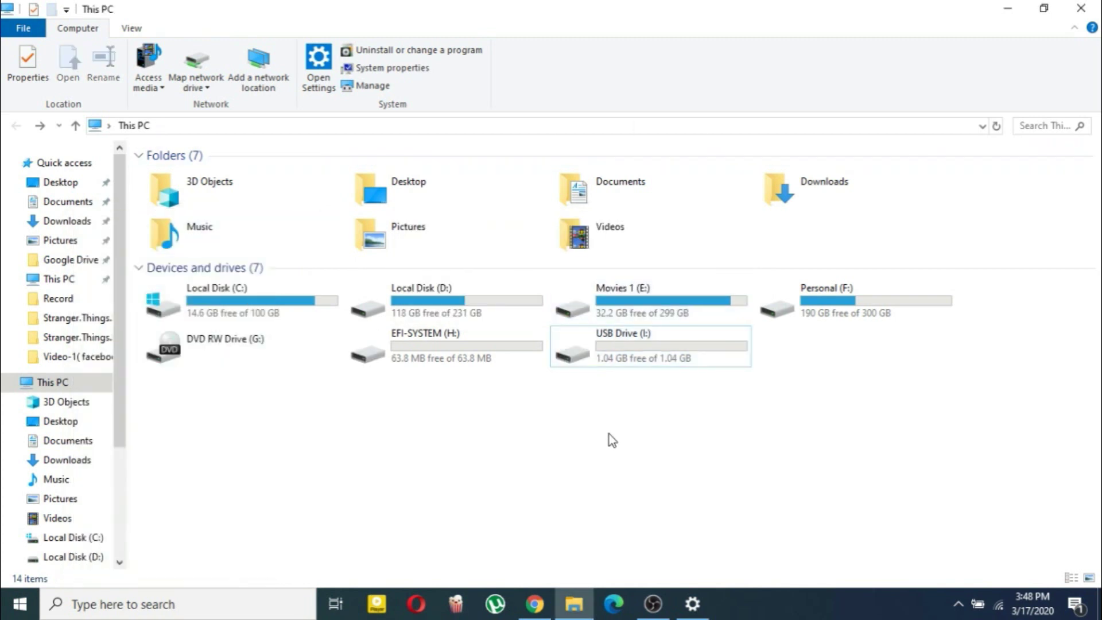
{"action": "left_click", "coordinate": [1080, 8]}
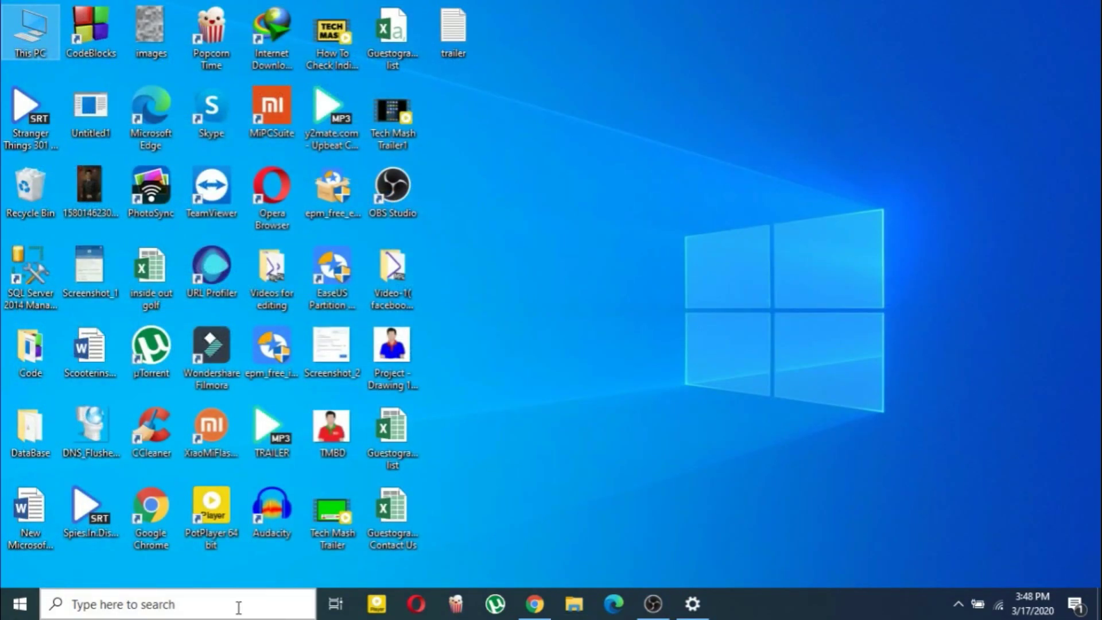
Search for diskpart and launch it
{"action": "left_click", "coordinate": [238, 608]}
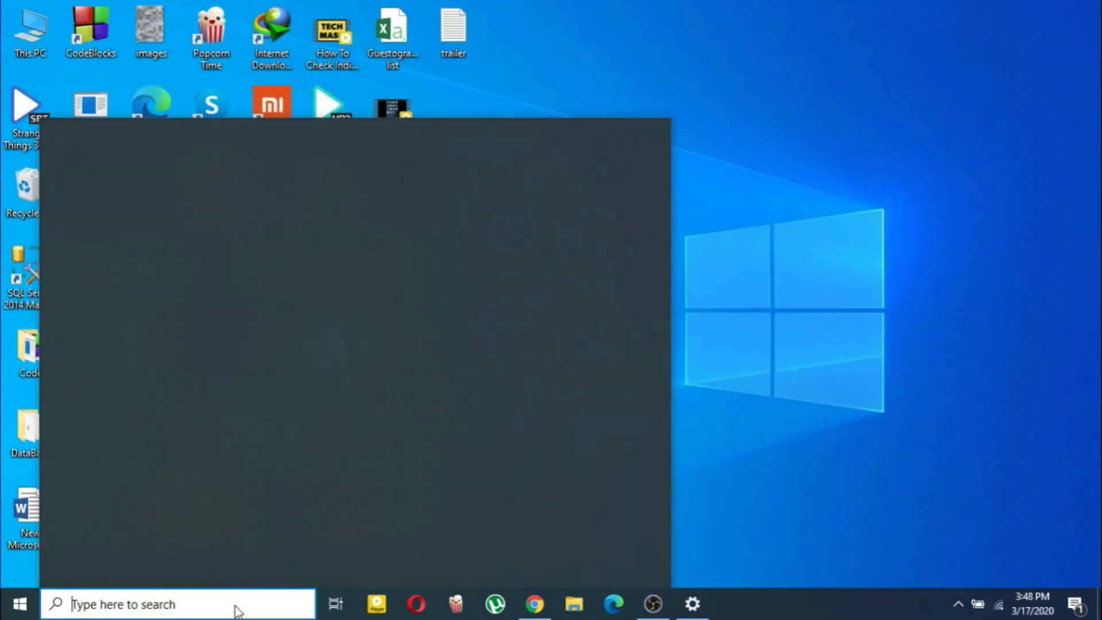
{"action": "type", "text": "disk"}
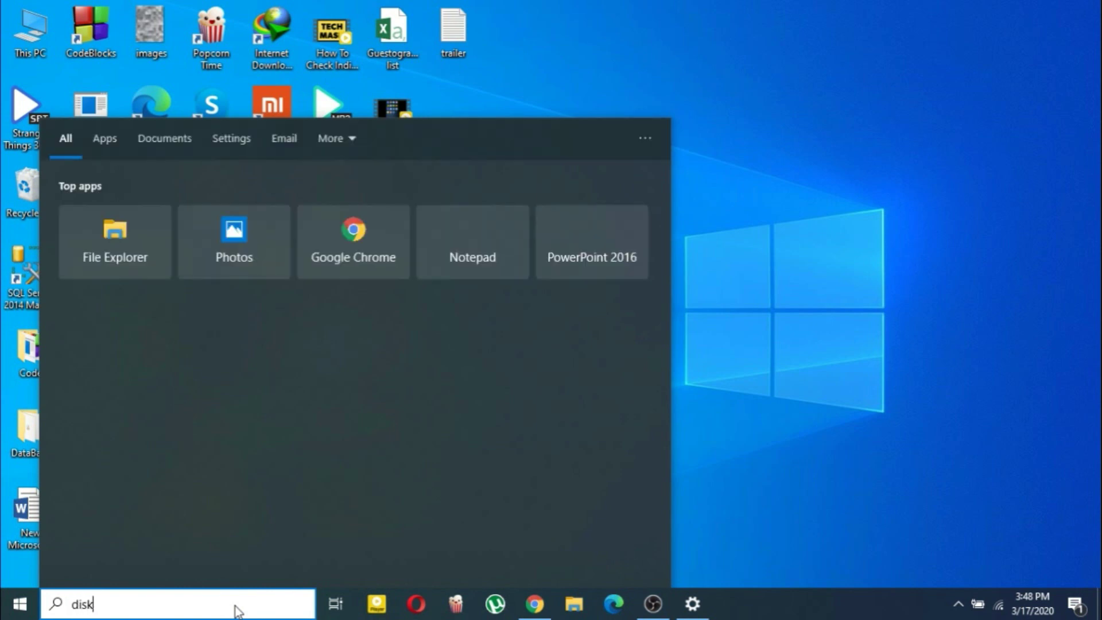
{"action": "type", "text": "part"}
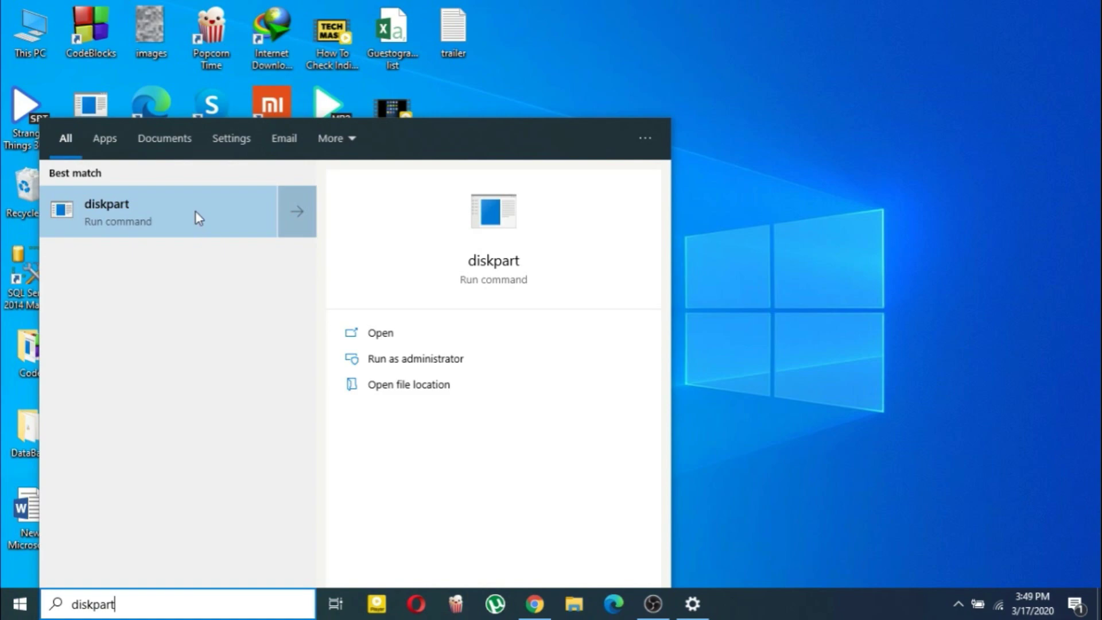
{"action": "left_click", "coordinate": [195, 212]}
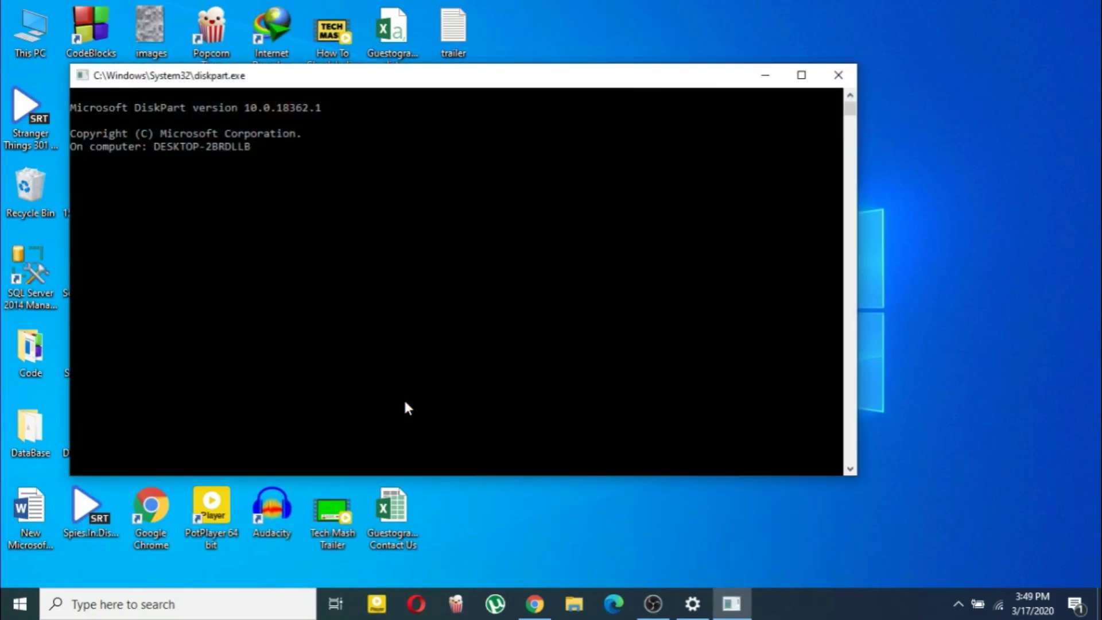
{"action": "type", "text": "li"}
{"action": "type", "text": "st"}
{"action": "type", "text": " di"}
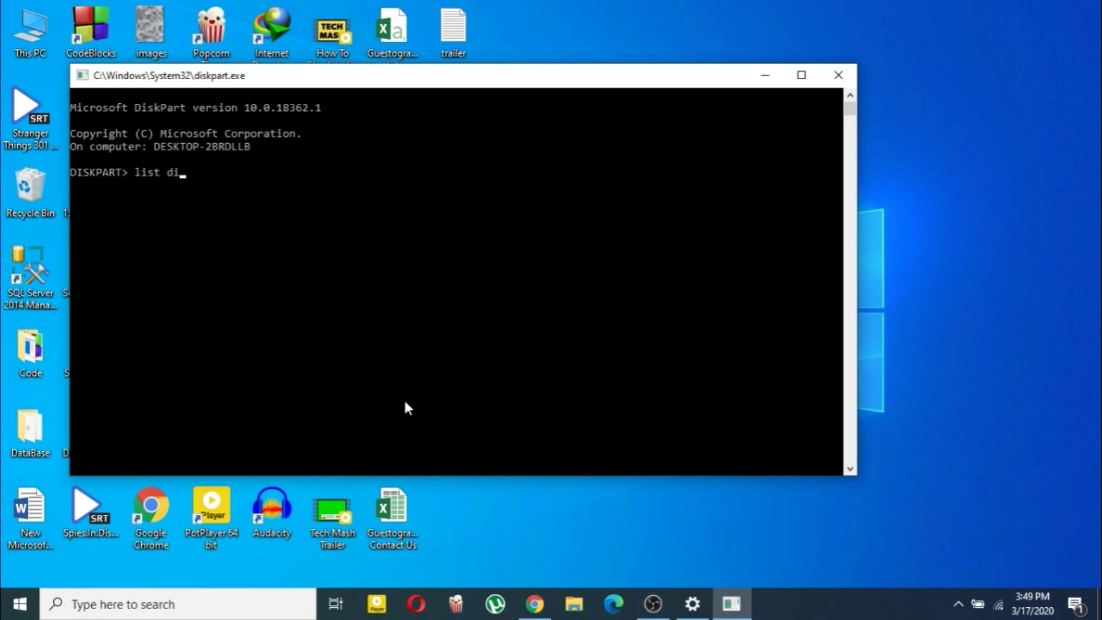
{"action": "type", "text": "sk"}
List the disks and select disk 1, the 14 GB pen drive
{"action": "key", "text": "Return"}
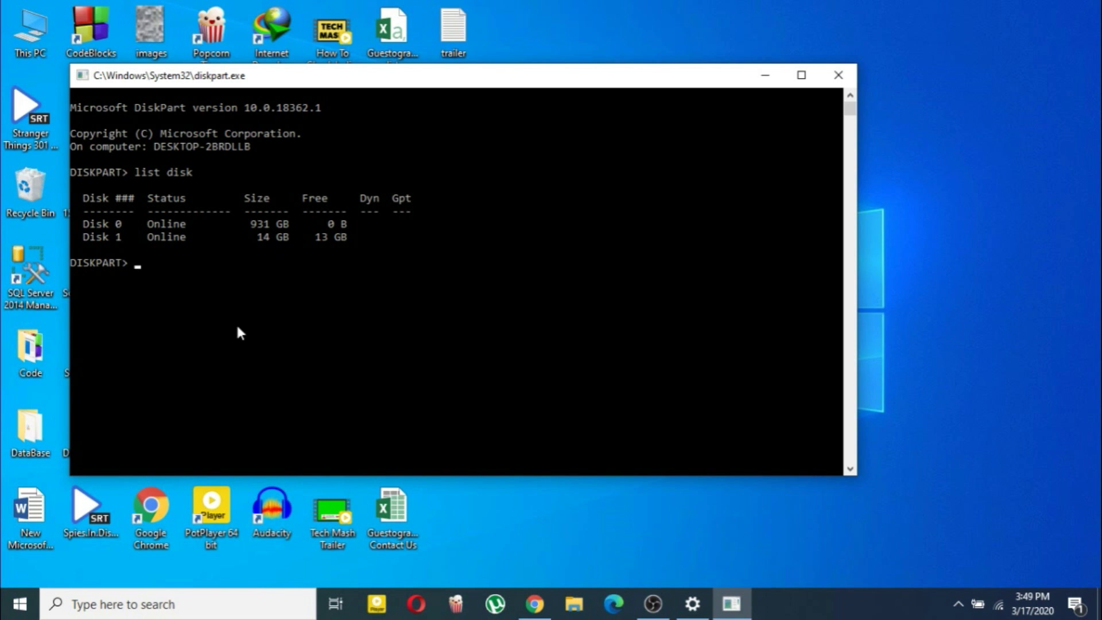
{"action": "type", "text": "select "}
{"action": "type", "text": "dist"}
{"action": "key", "text": "BackSpace"}
{"action": "key", "text": "BackSpace"}
{"action": "type", "text": "k 1"}
{"action": "key", "text": "Return"}
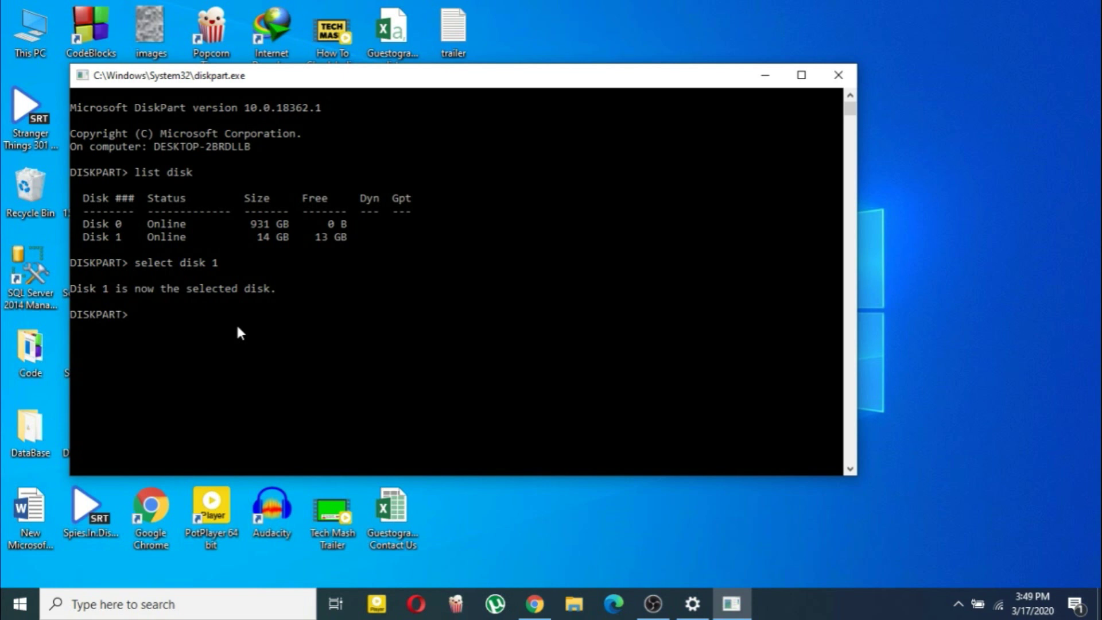
{"action": "type", "text": "clea"}
{"action": "type", "text": "n"}
Clean disk 1 and create a primary partition on it
{"action": "key", "text": "Return"}
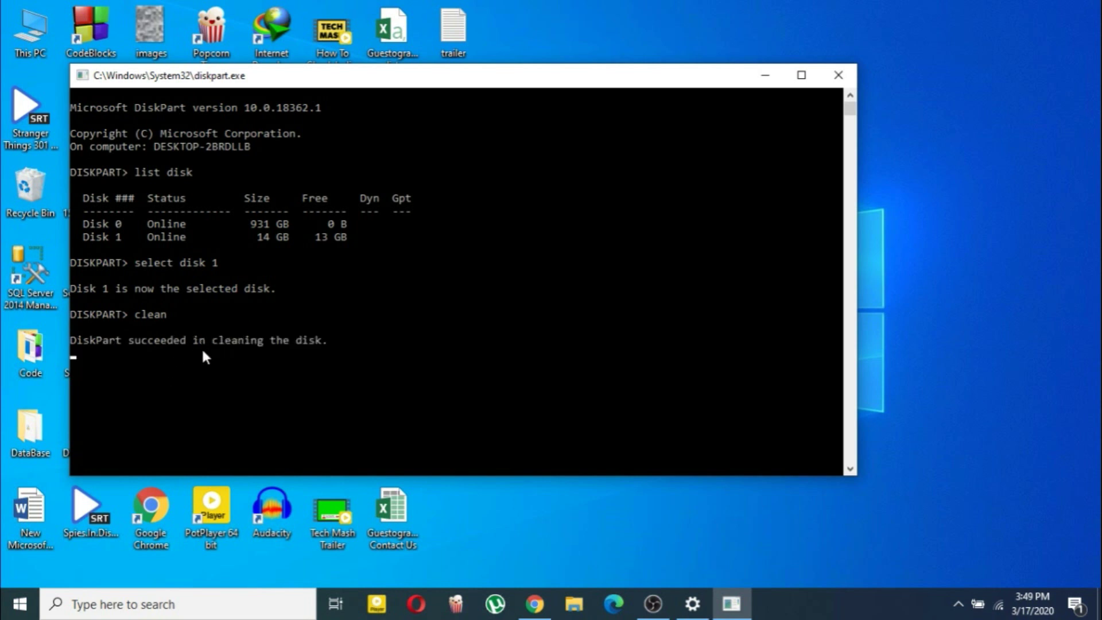
{"action": "key", "text": "Return"}
{"action": "type", "text": "cre"}
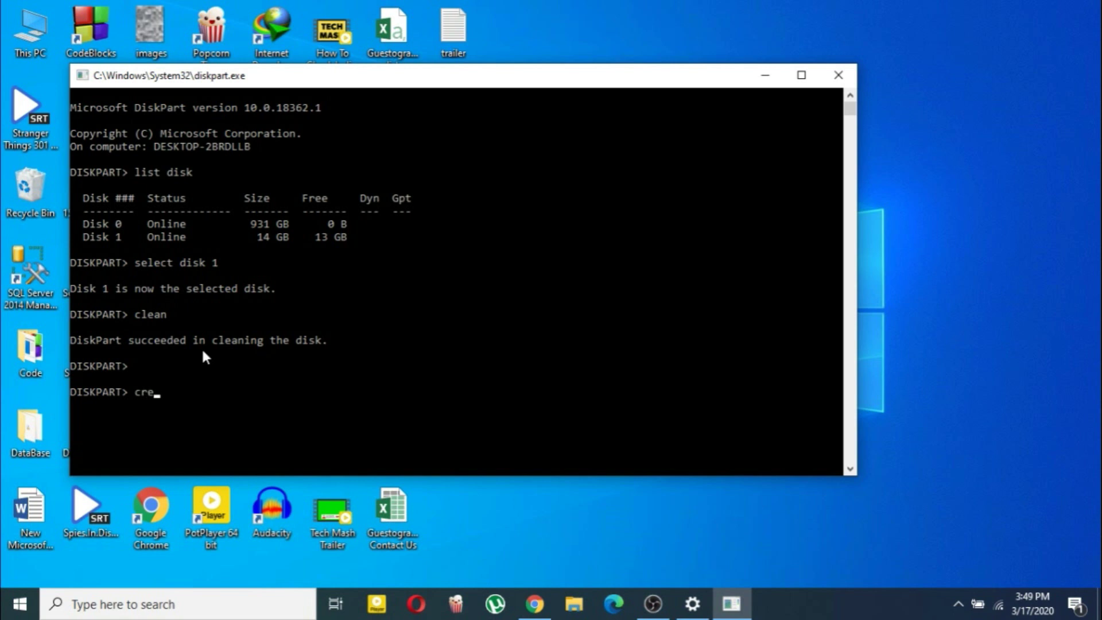
{"action": "type", "text": "ate parti"}
{"action": "type", "text": "tion pr"}
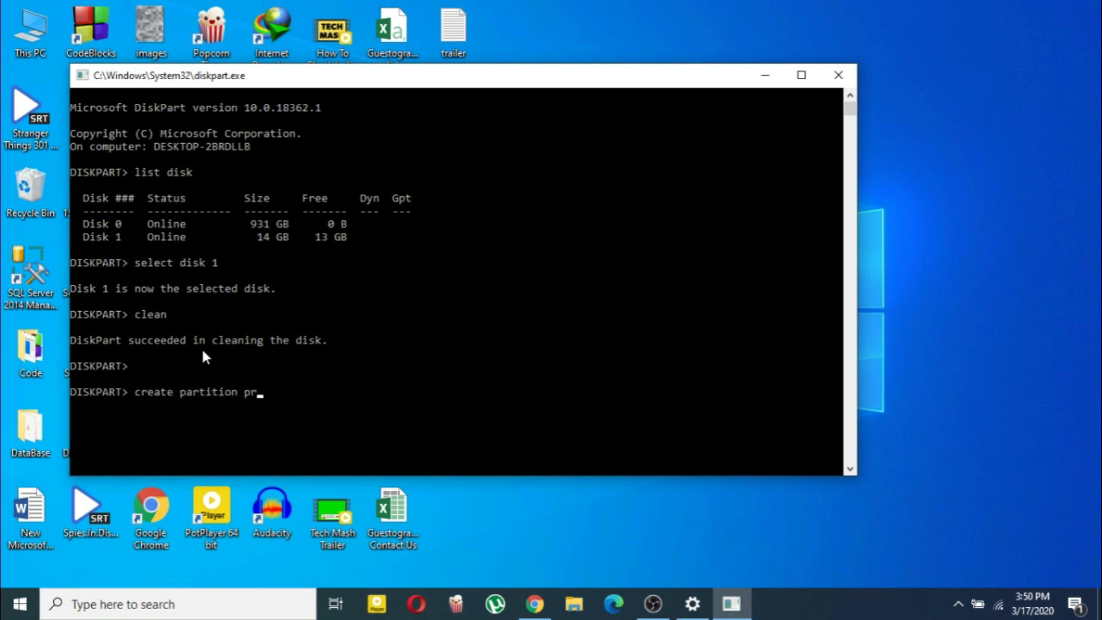
{"action": "type", "text": "imary"}
{"action": "key", "text": "Return"}
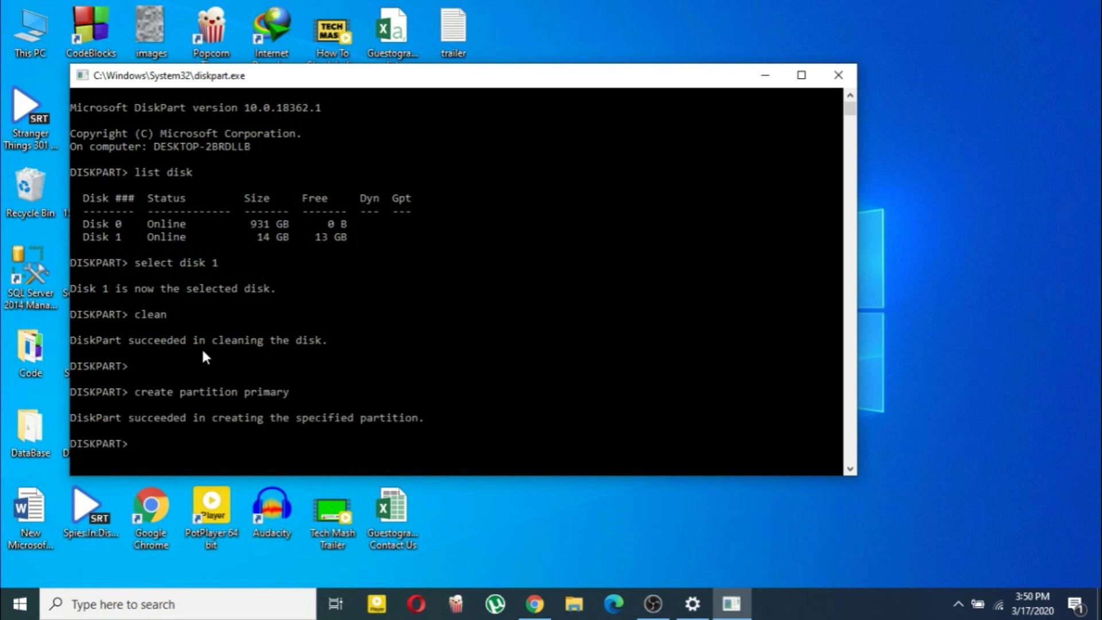
{"action": "type", "text": "exit"}
Exit DiskPart, then open This PC and bring up USB Drive (I:)'s context menu
{"action": "key", "text": "Return"}
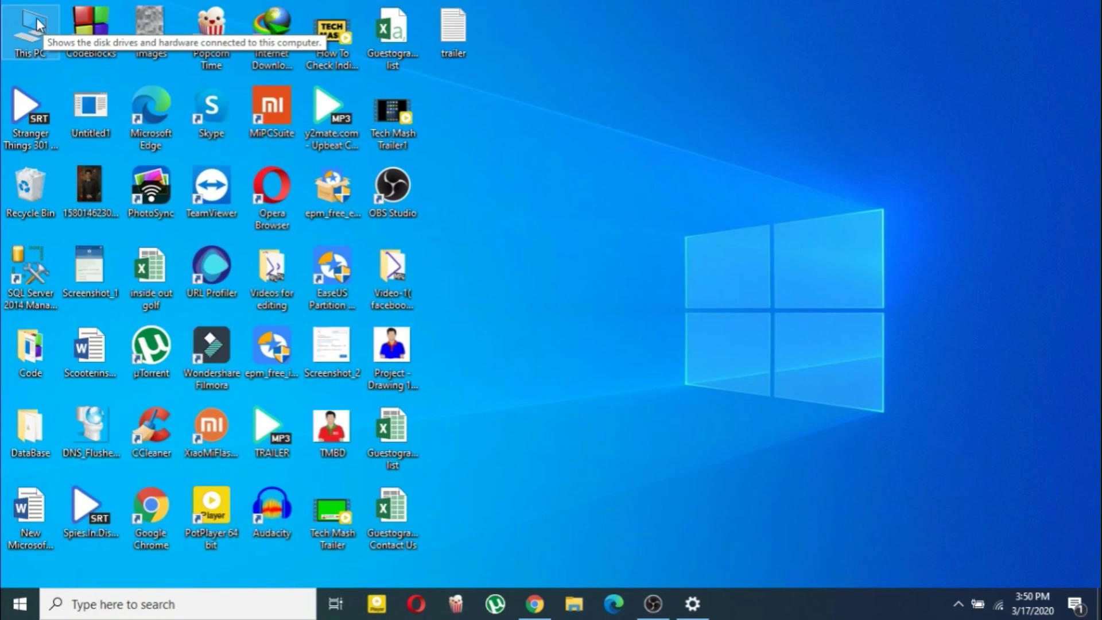
{"action": "double_click", "coordinate": [38, 26]}
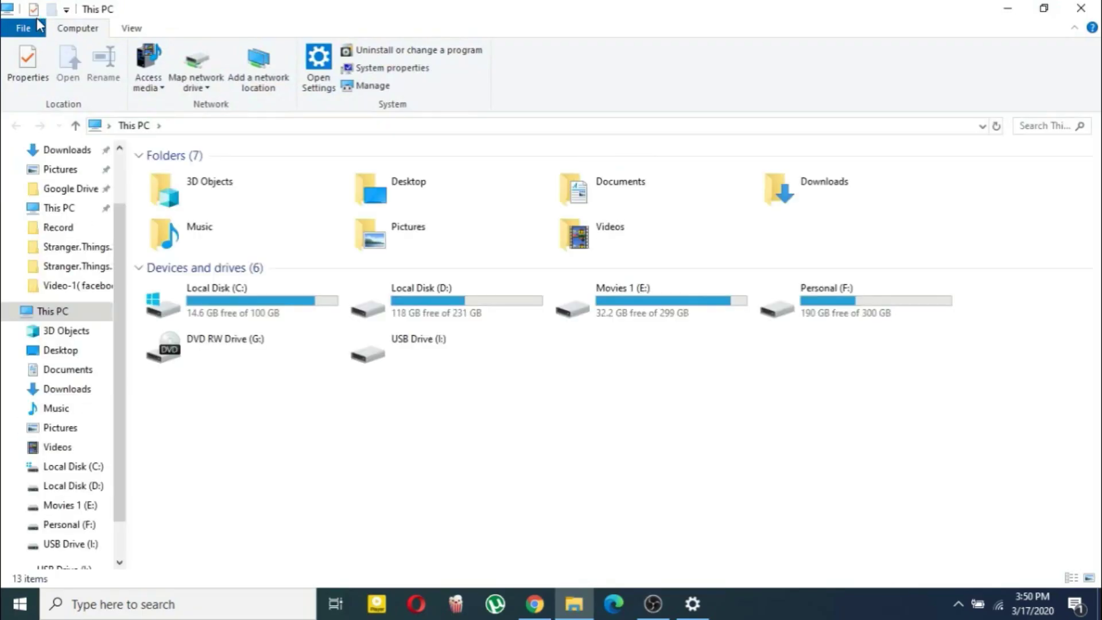
{"action": "left_click", "coordinate": [385, 368]}
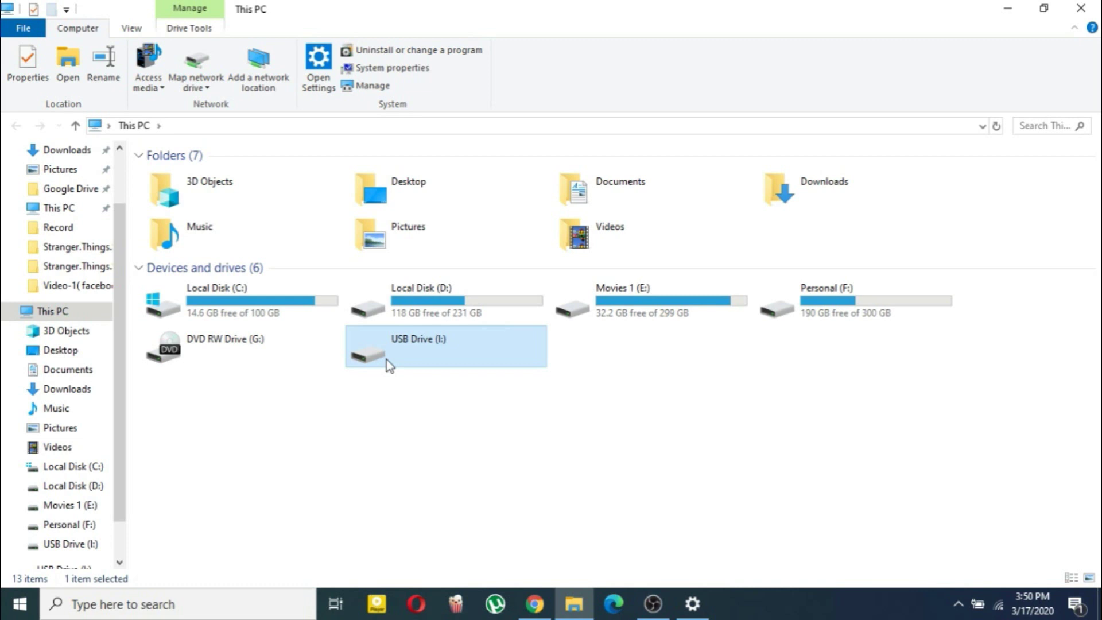
{"action": "right_click", "coordinate": [386, 365]}
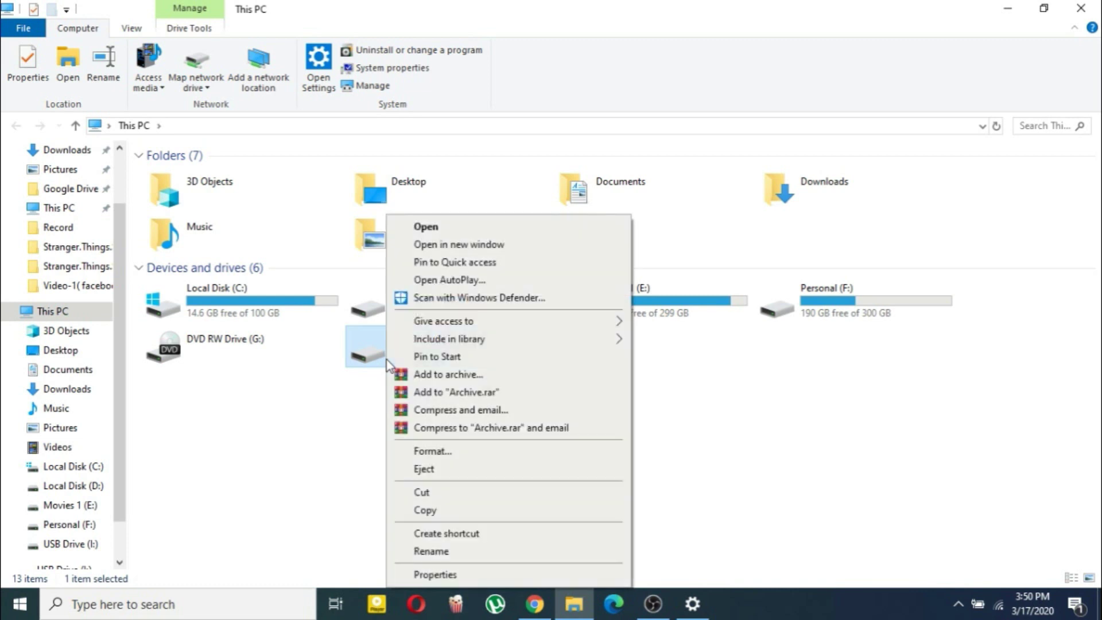
Format USB Drive (I:) as FAT32, confirming the erase warning, then close the dialog
{"action": "left_click", "coordinate": [449, 452]}
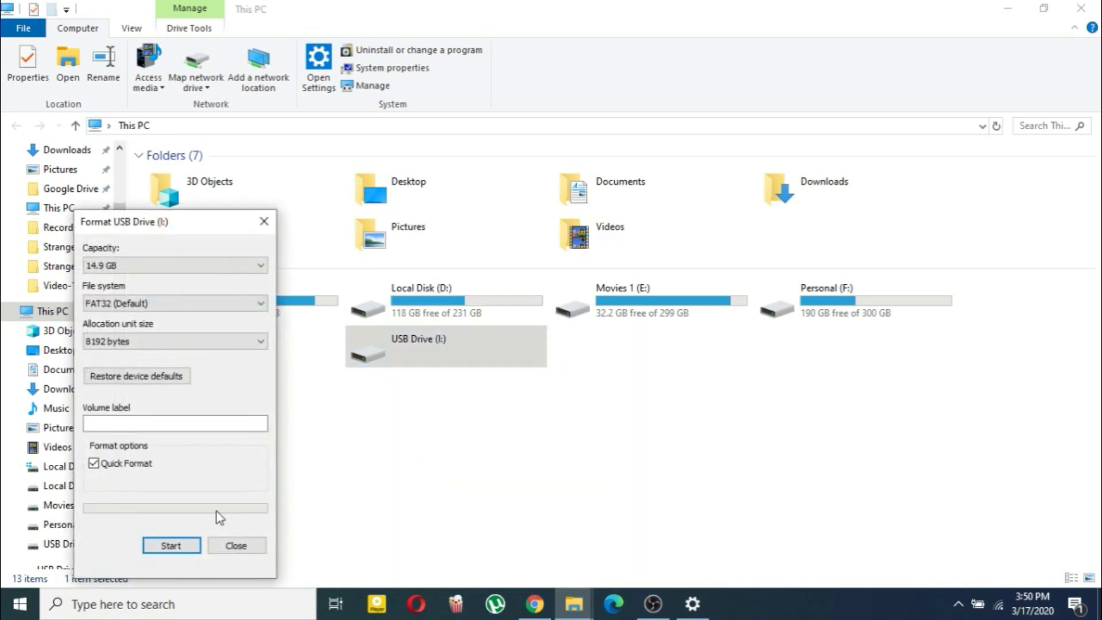
{"action": "left_click", "coordinate": [173, 547]}
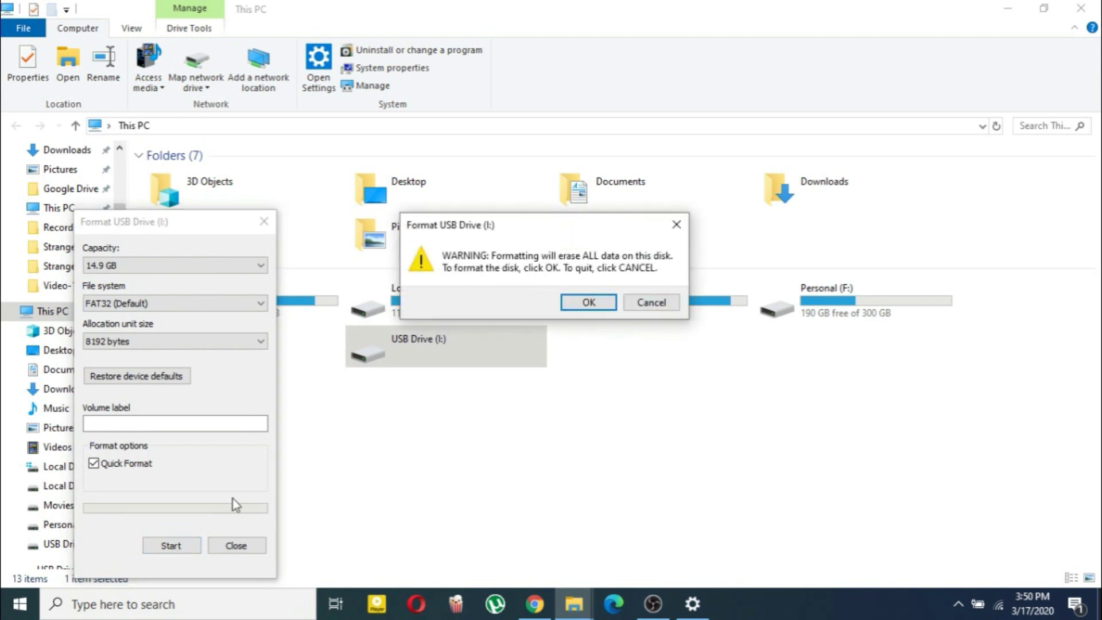
{"action": "left_click", "coordinate": [581, 308]}
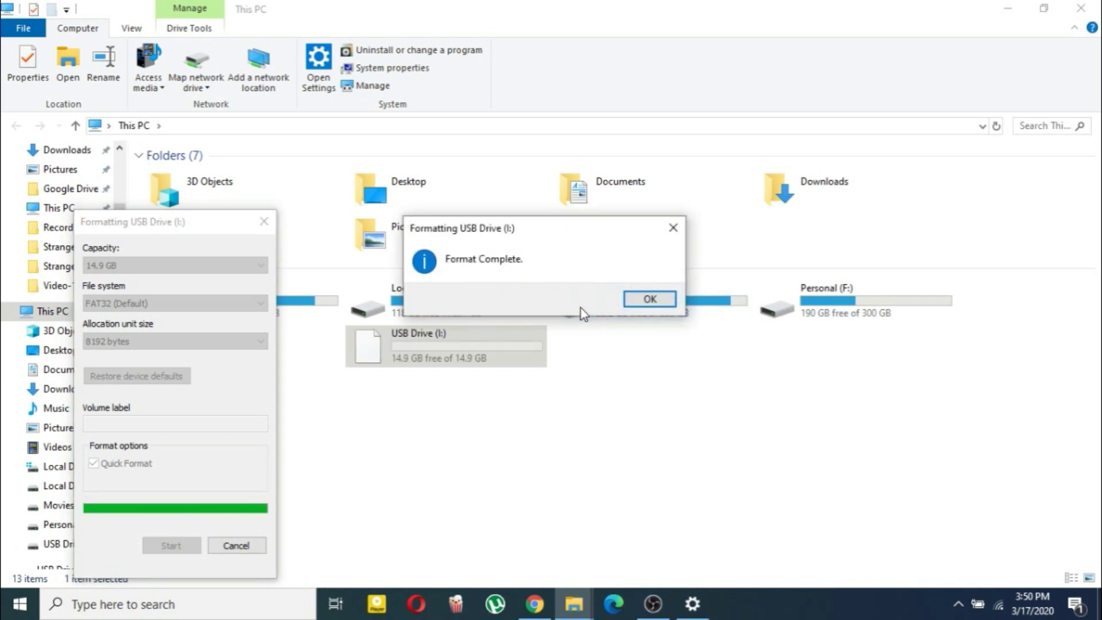
{"action": "left_click", "coordinate": [647, 299]}
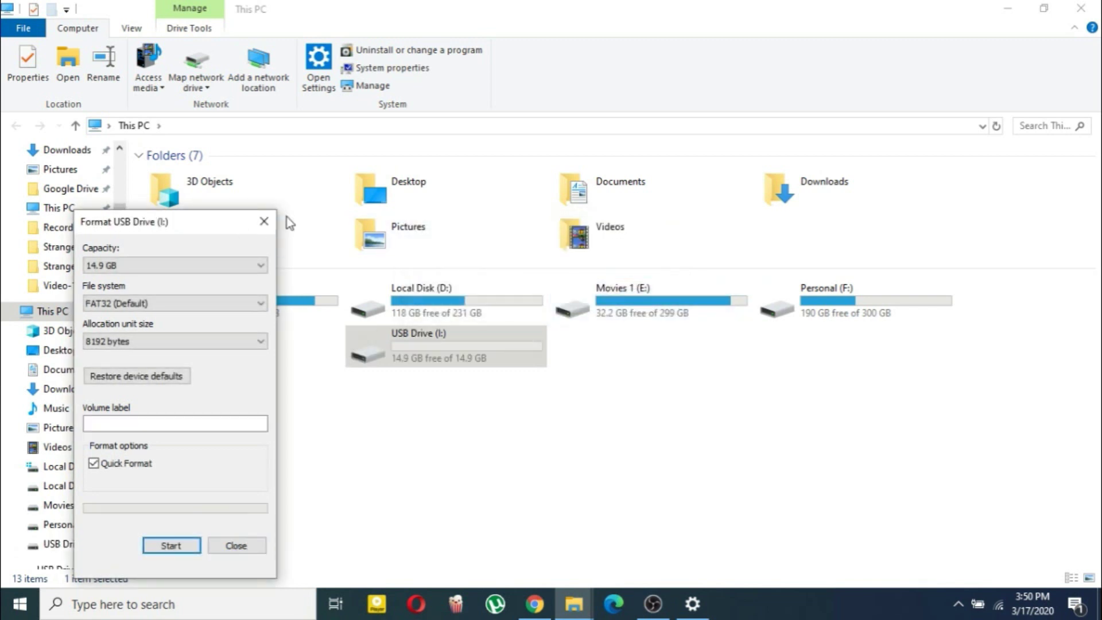
{"action": "left_click", "coordinate": [263, 221]}
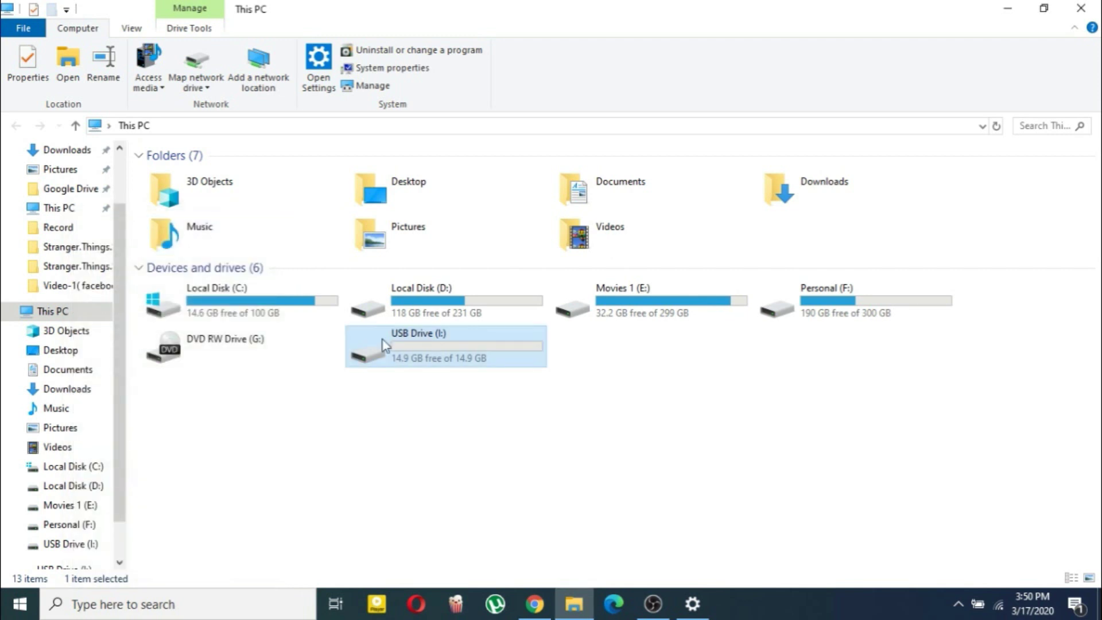
{"action": "left_click", "coordinate": [467, 420]}
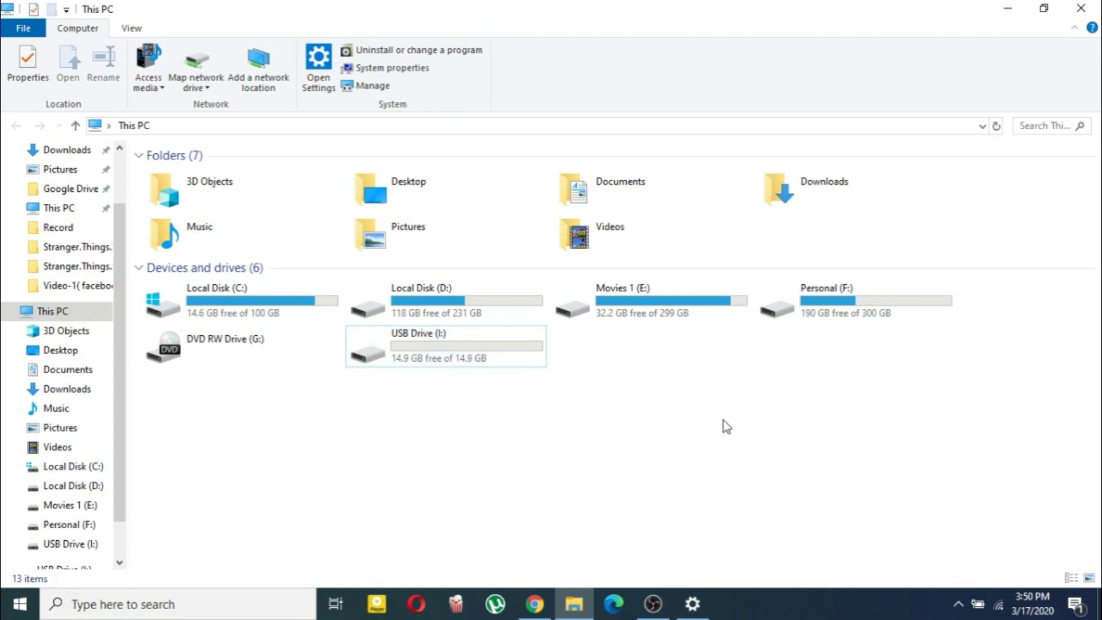
{"action": "right_click", "coordinate": [443, 344]}
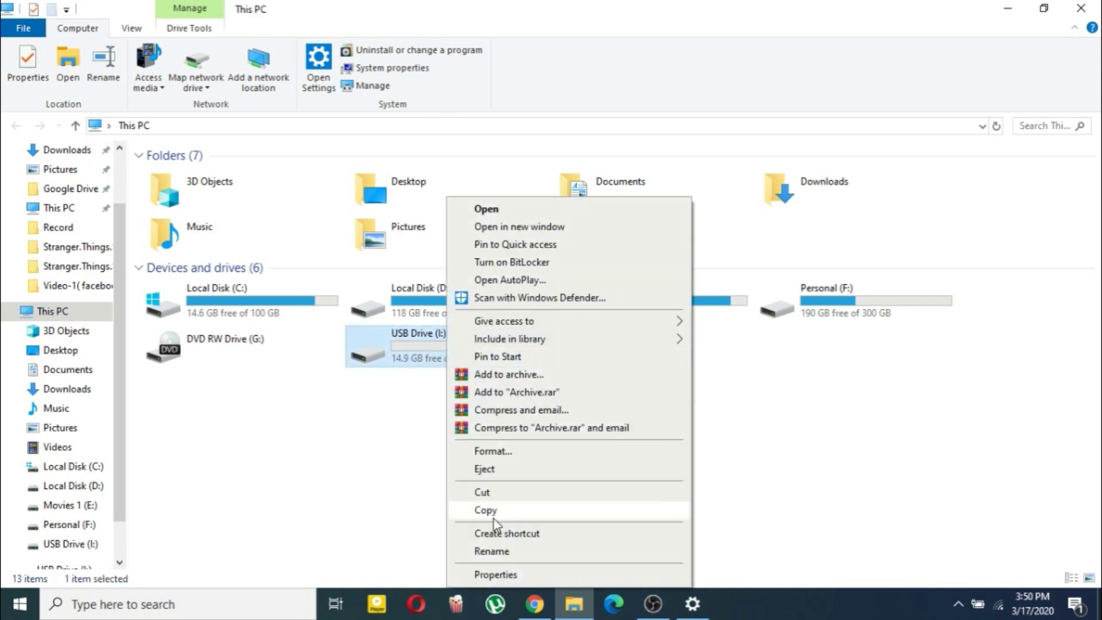
{"action": "left_click", "coordinate": [496, 574]}
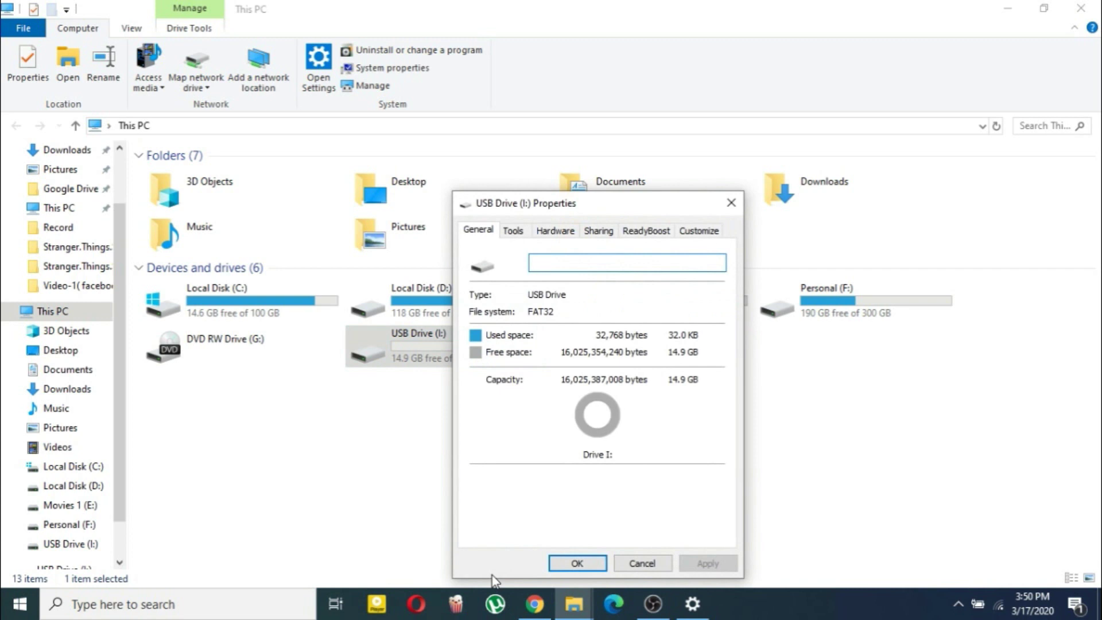
{"action": "left_click", "coordinate": [520, 234]}
{"action": "left_click", "coordinate": [543, 232]}
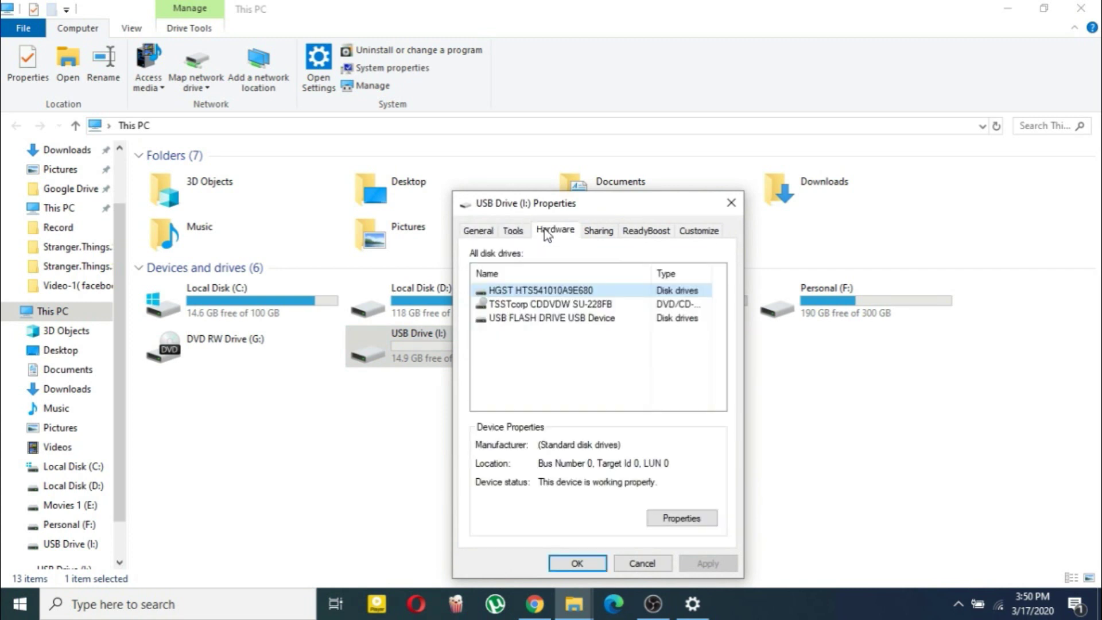
{"action": "left_click", "coordinate": [505, 231]}
{"action": "left_click", "coordinate": [489, 233]}
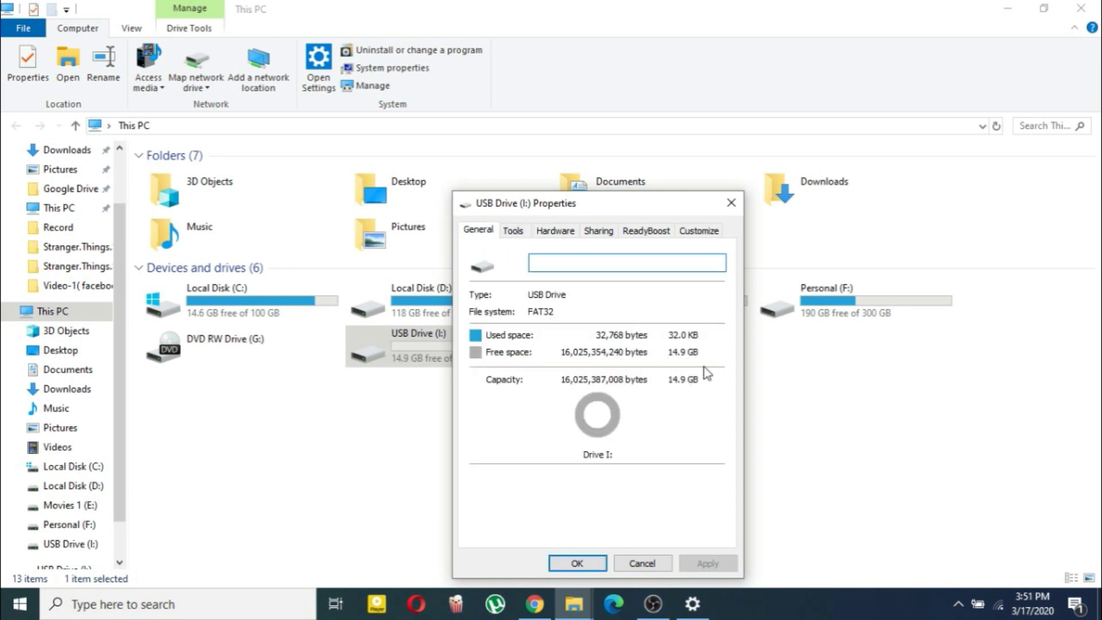
{"action": "left_click", "coordinate": [571, 563]}
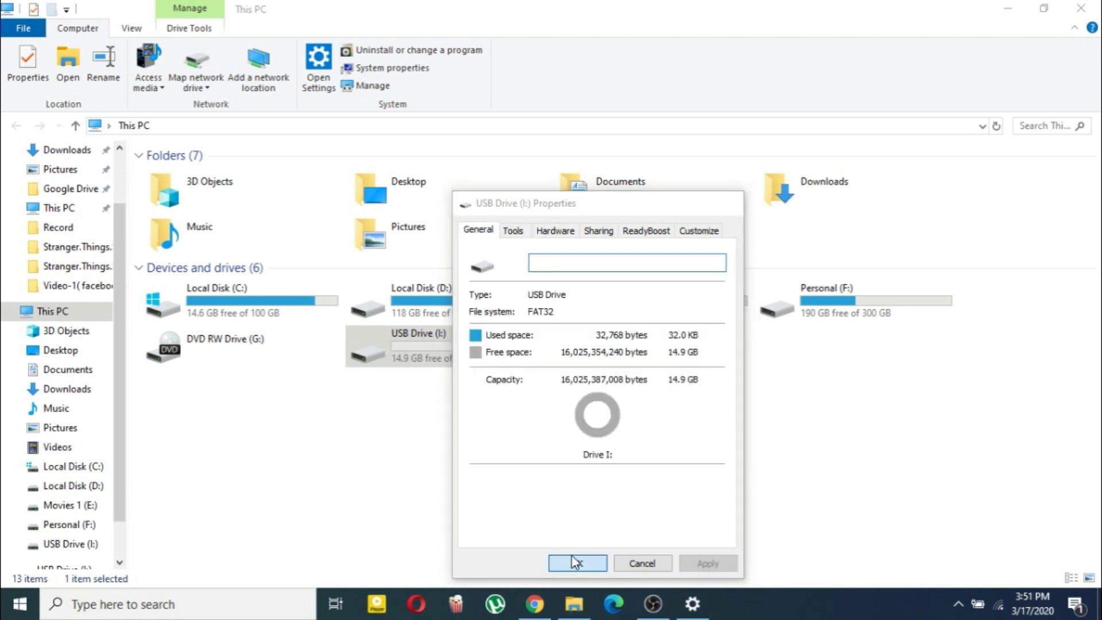